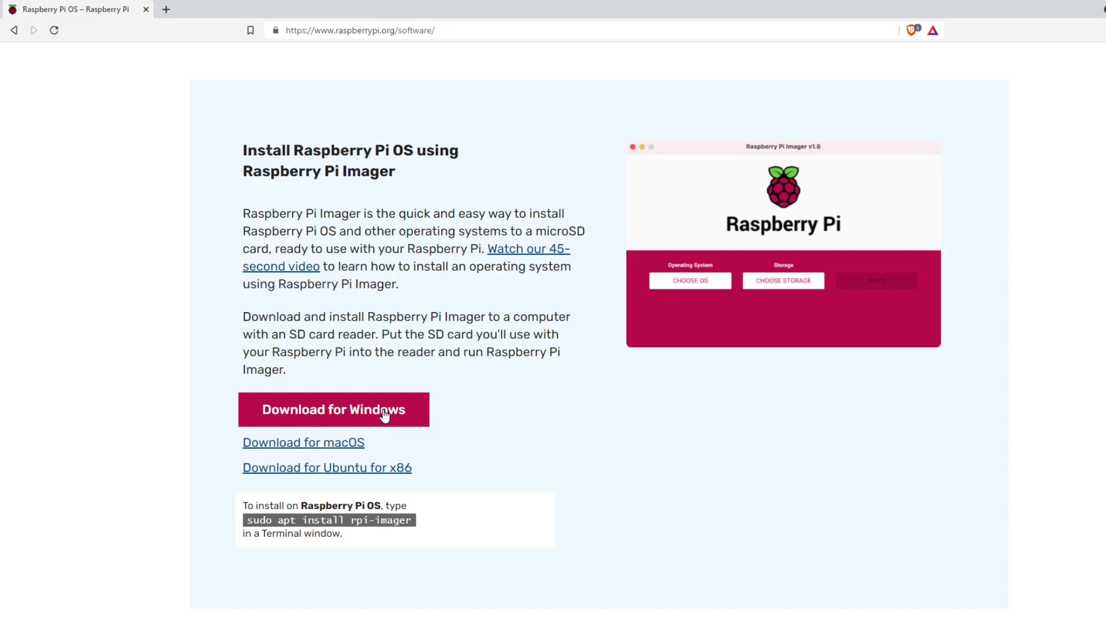
Download Raspberry Pi Imager for Windows and choose Raspberry Pi OS Lite (32-bit) as the operating system in Imager
left_click(384, 414)
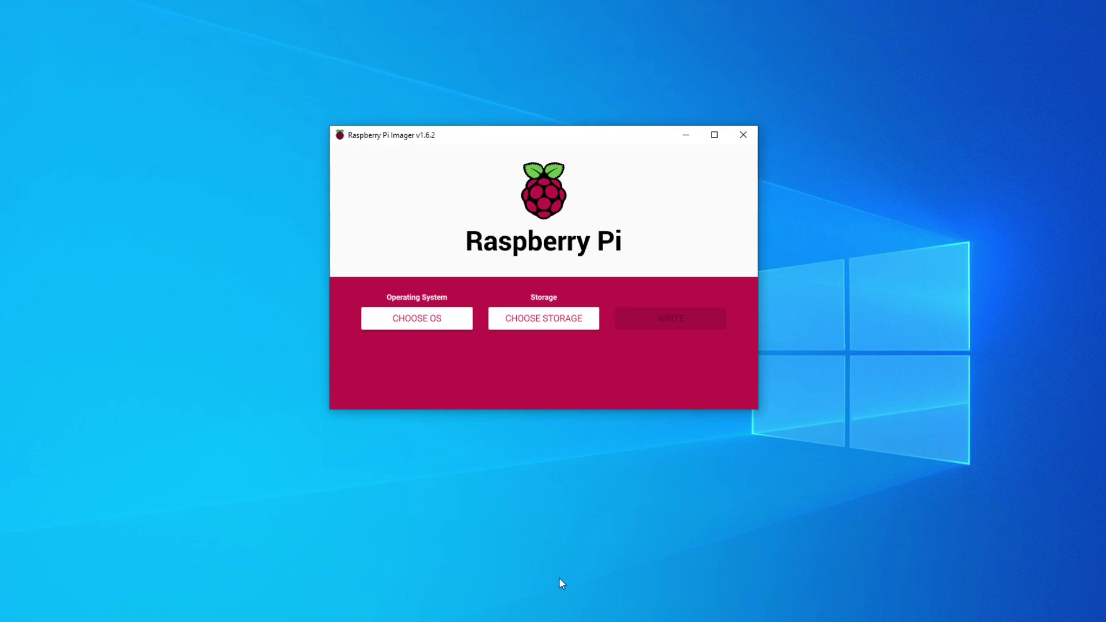
left_click(437, 328)
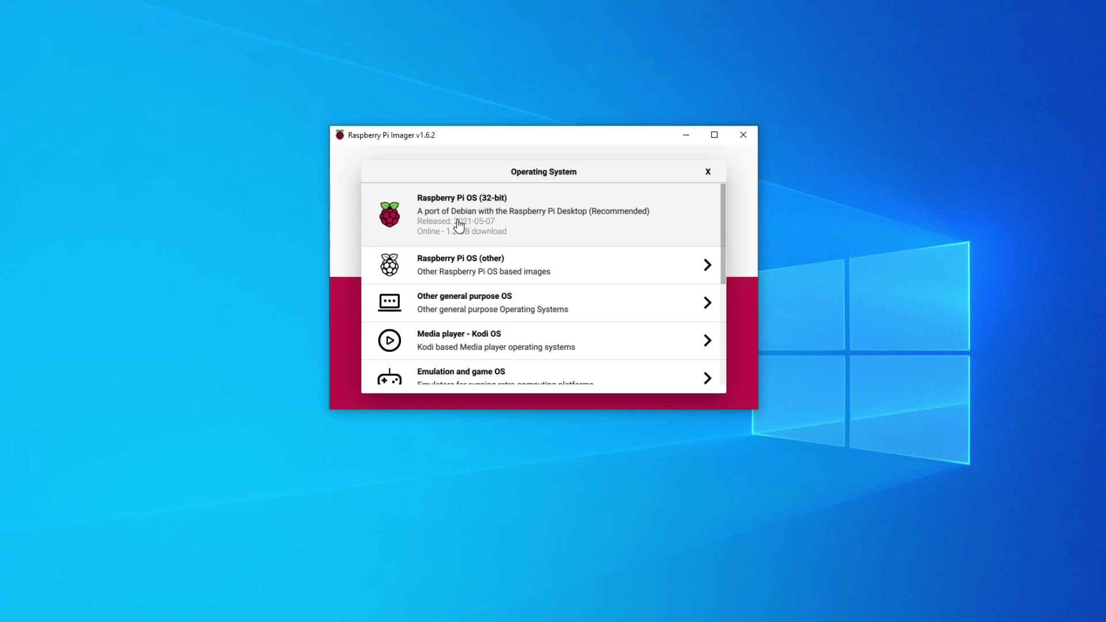
scroll(459, 226, "down", 5)
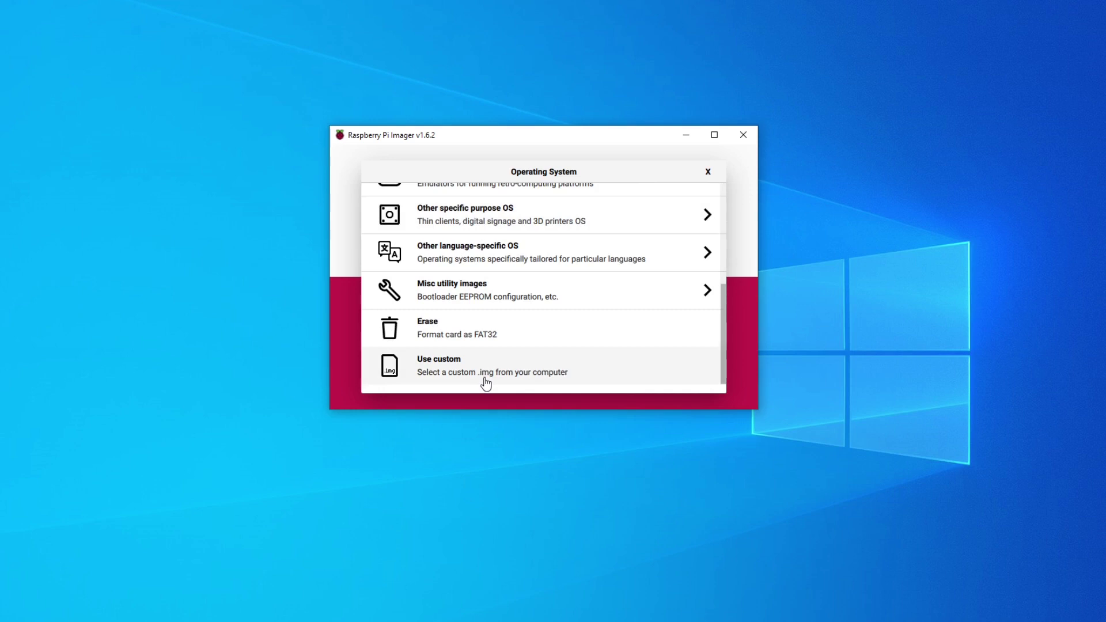
scroll(486, 383, "up", 5)
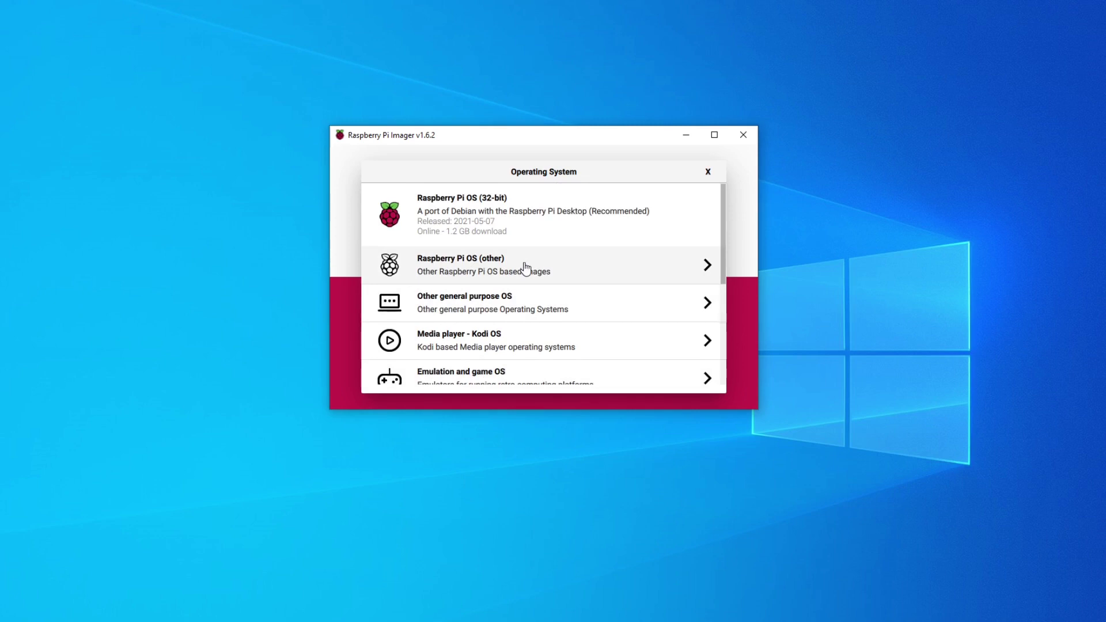
left_click(526, 268)
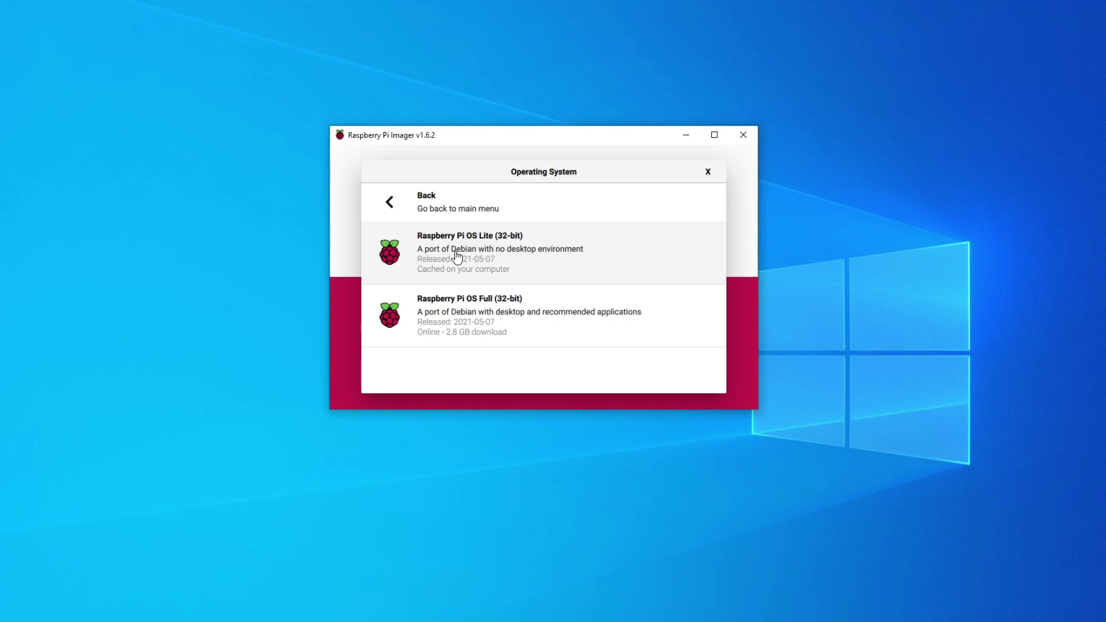
left_click(457, 256)
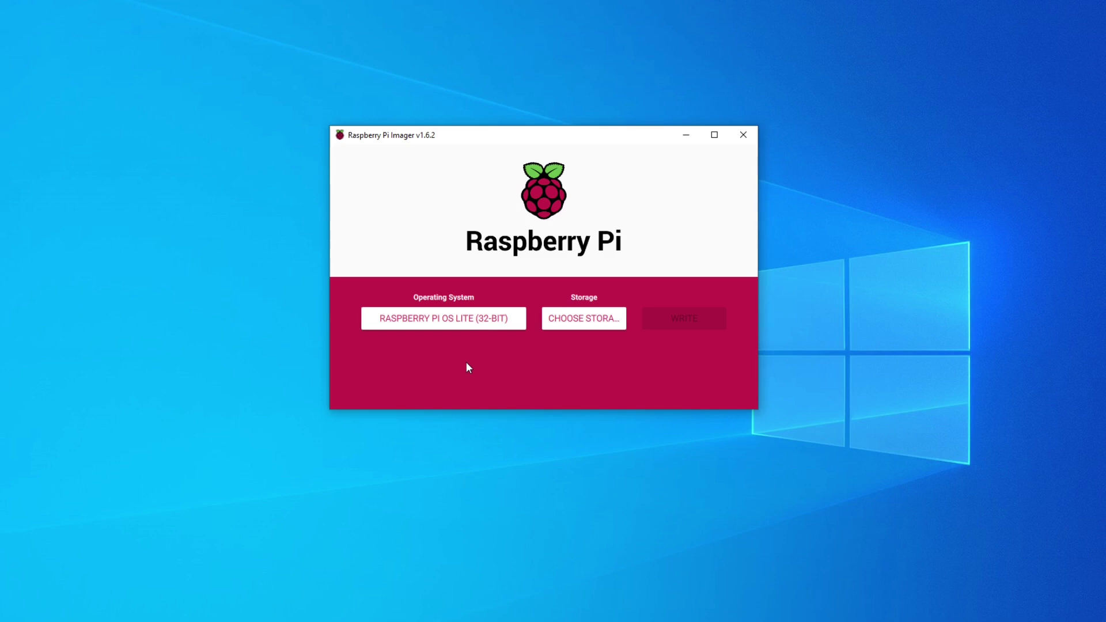
Write the chosen image to the 31.9 GB SDHC card and dismiss the completion message
left_click(596, 325)
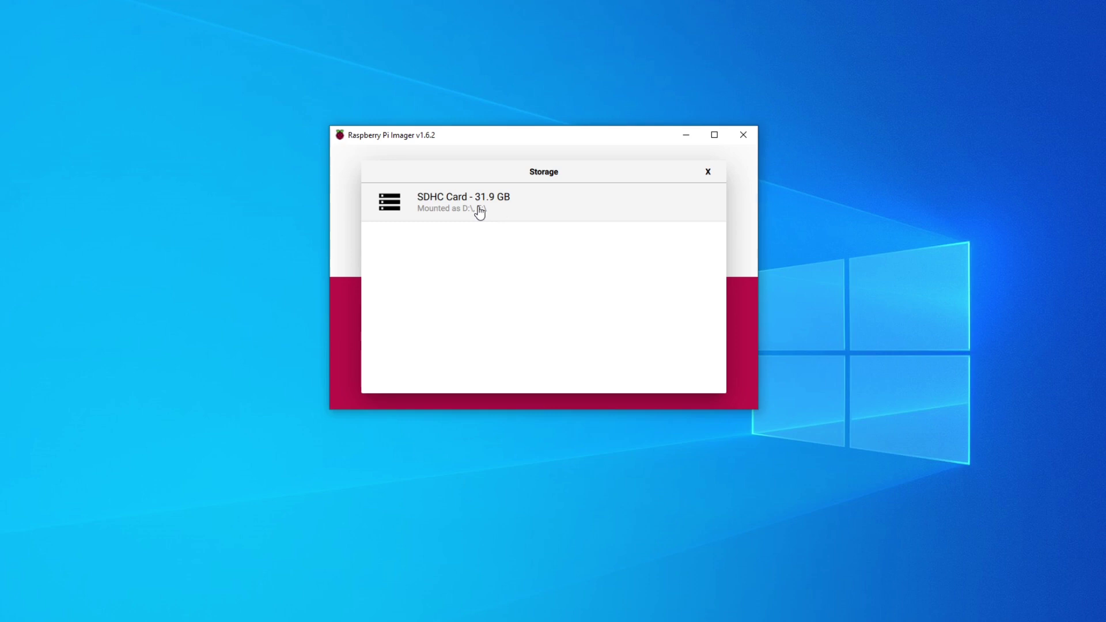
left_click(478, 211)
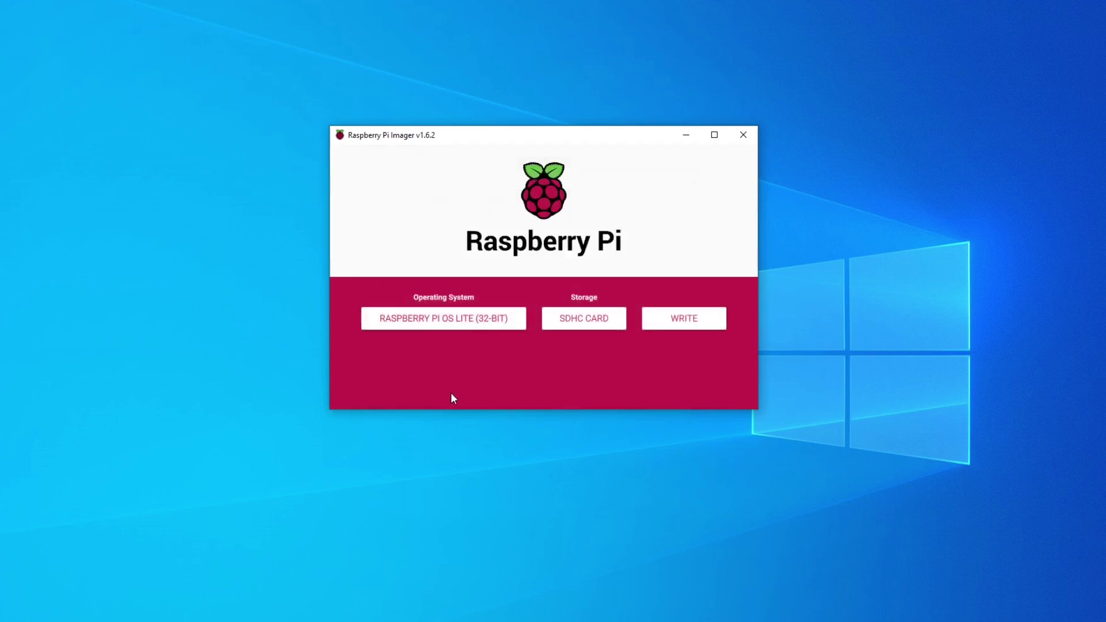
left_click(693, 324)
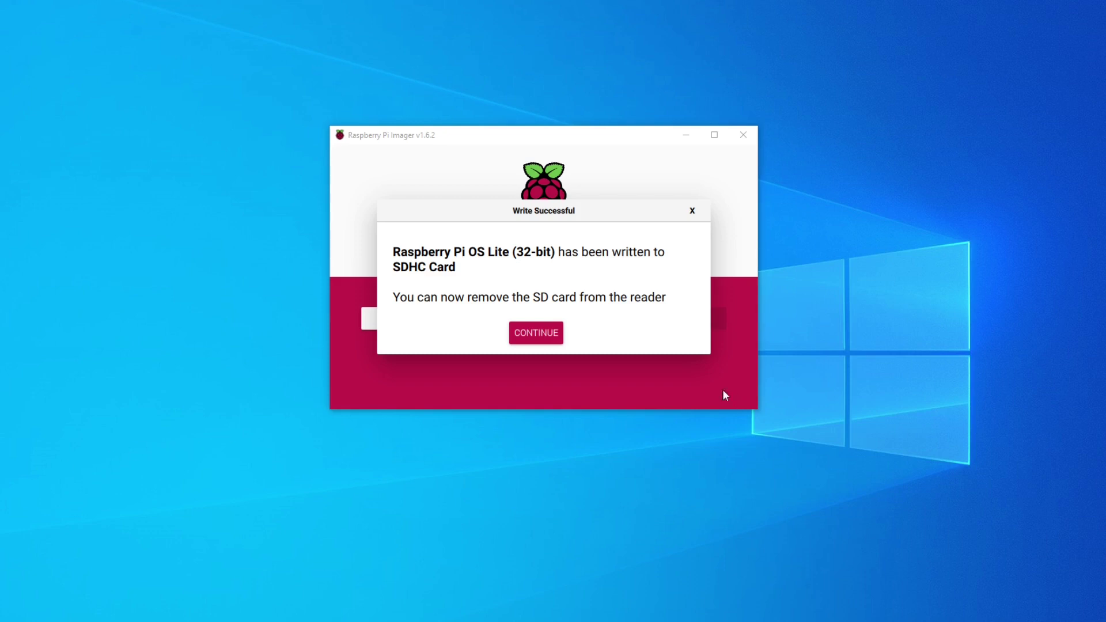
left_click(541, 340)
left_click(540, 340)
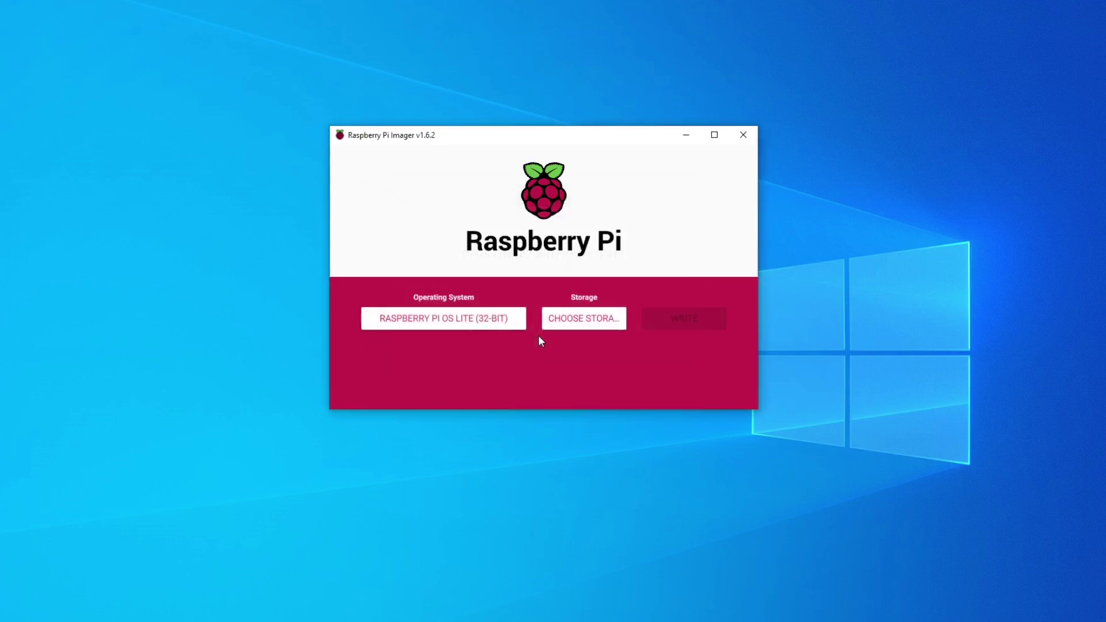
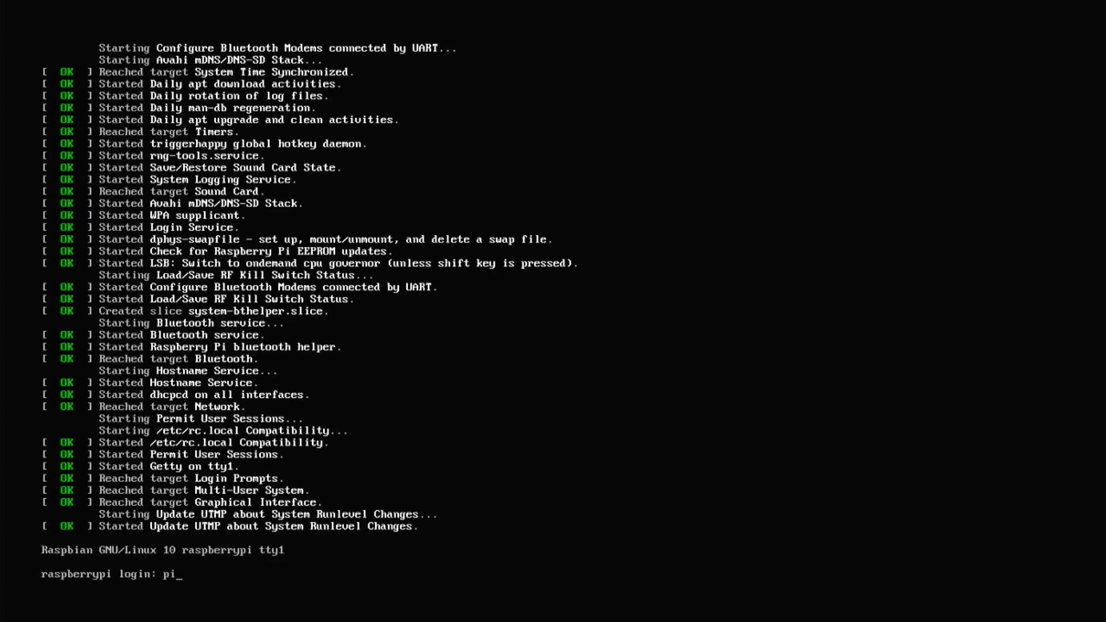
Log in to the Raspberry Pi console as pi with the account password and switch to root using sudo su
key("Return")
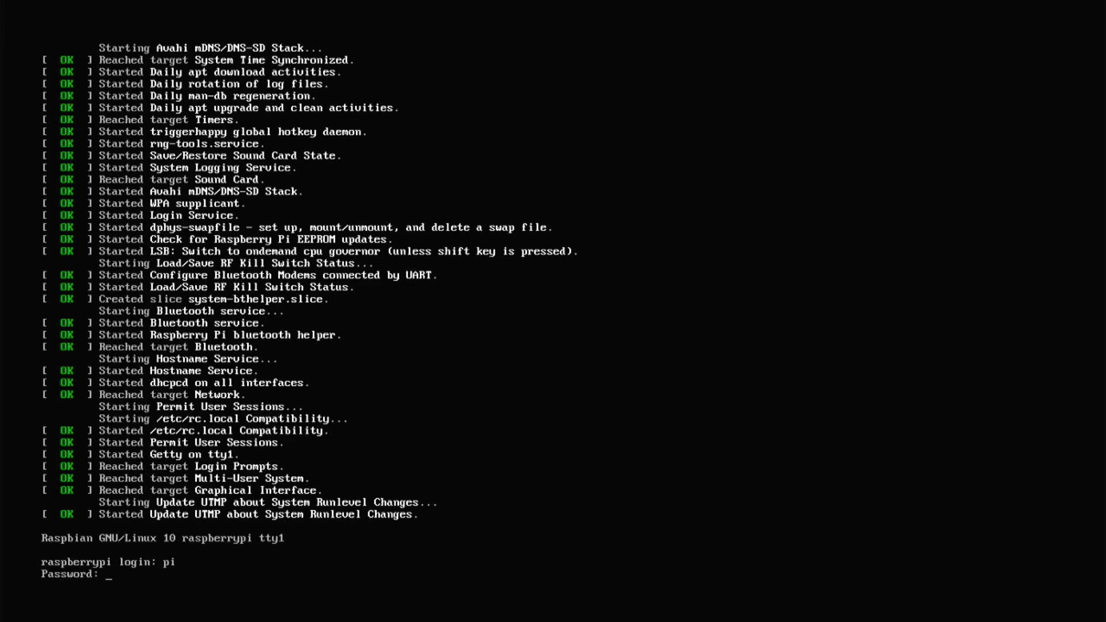
key("Return")
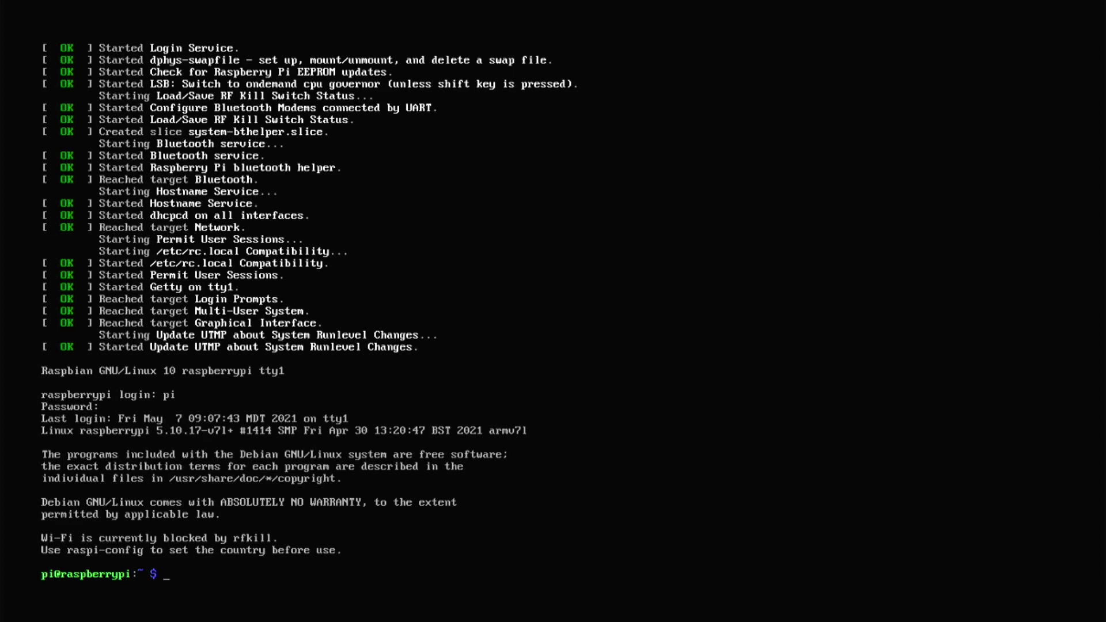
type("sudo su")
key("Return")
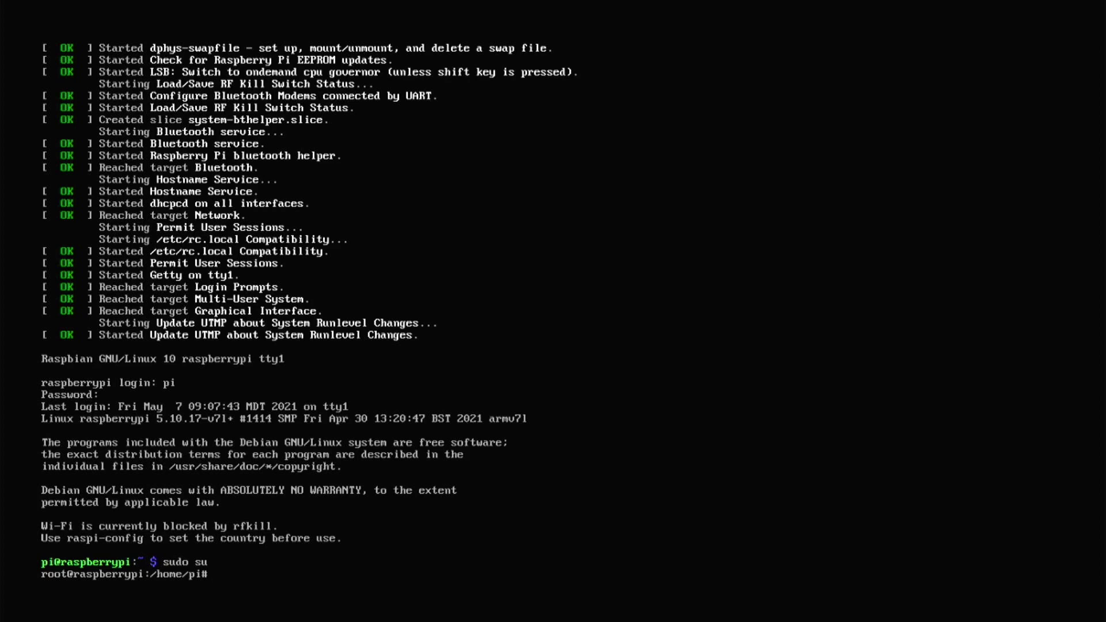
Start raspi-config and enable the SSH server in the interface settings
type("raspi-config")
key("Return")
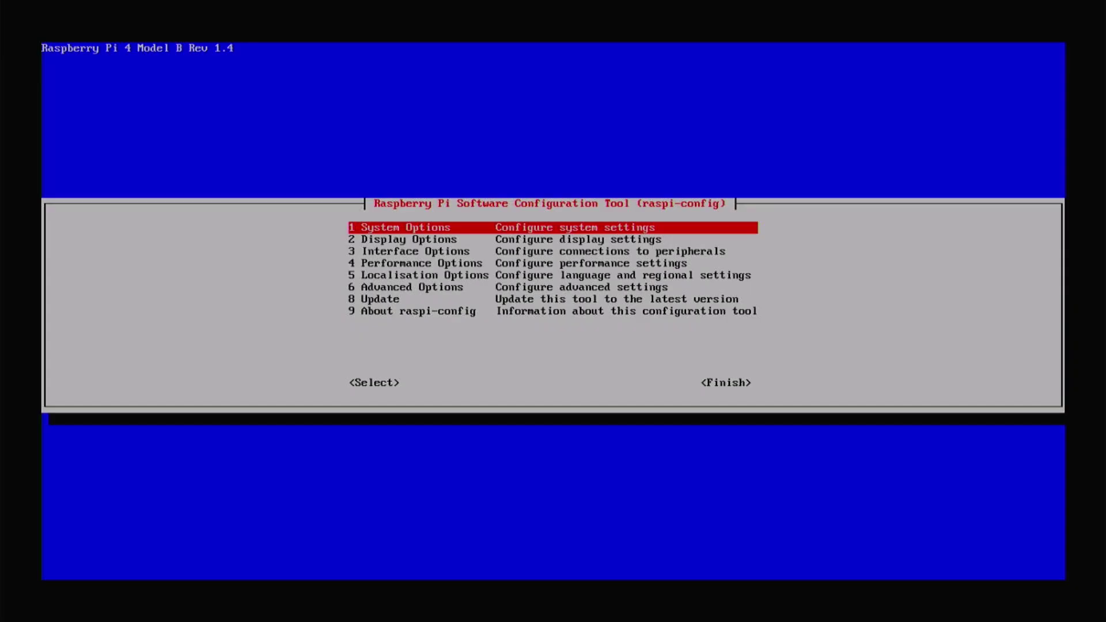
key("Down")
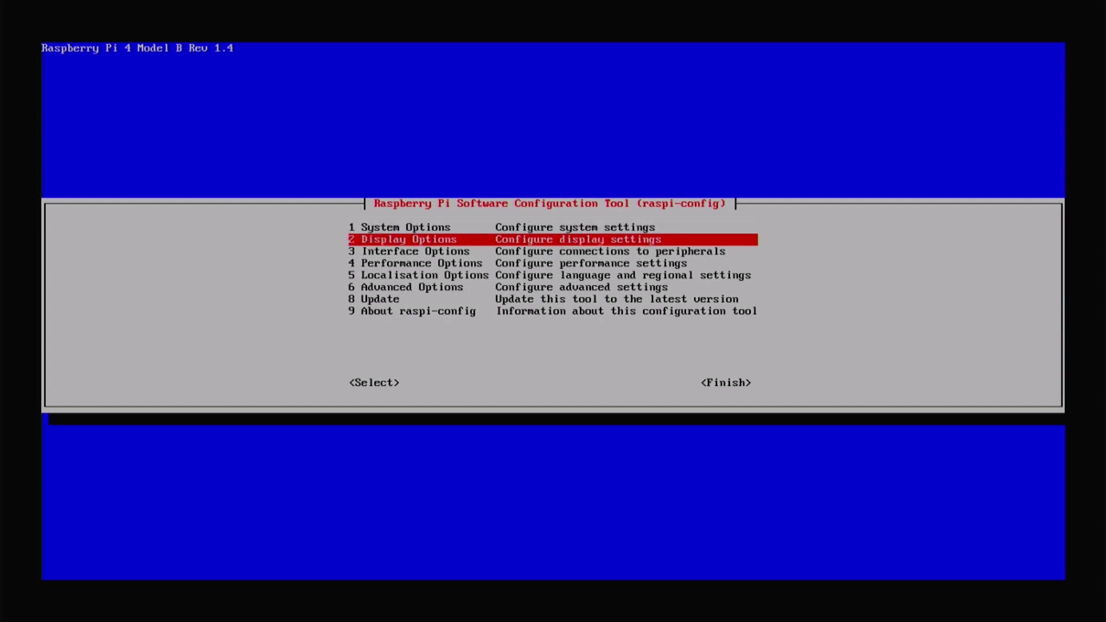
key("Down")
key("Return")
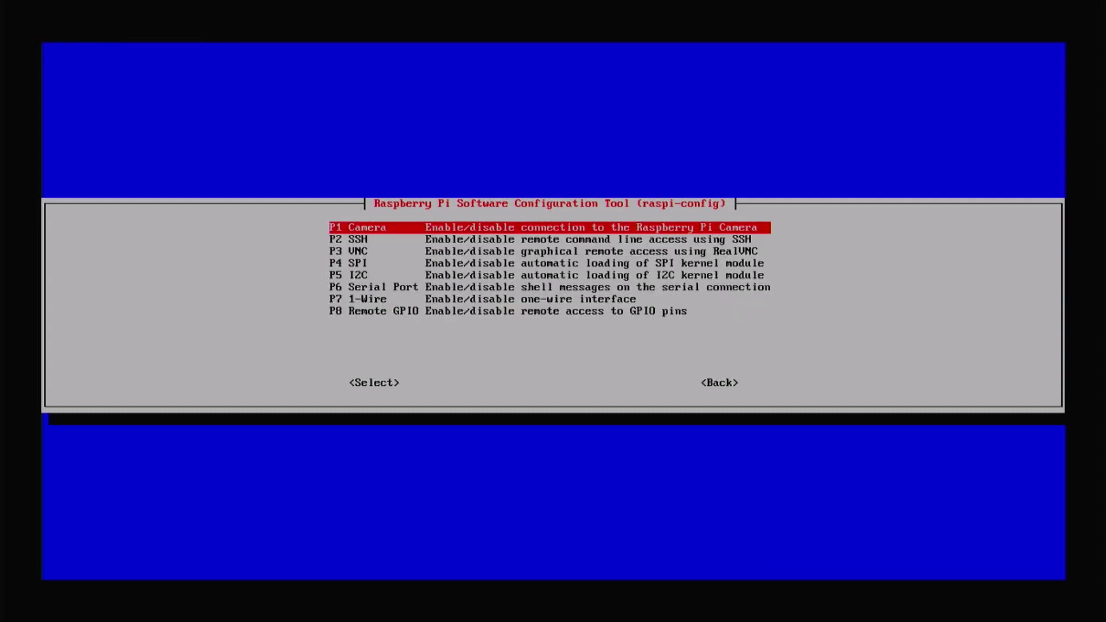
key("Down")
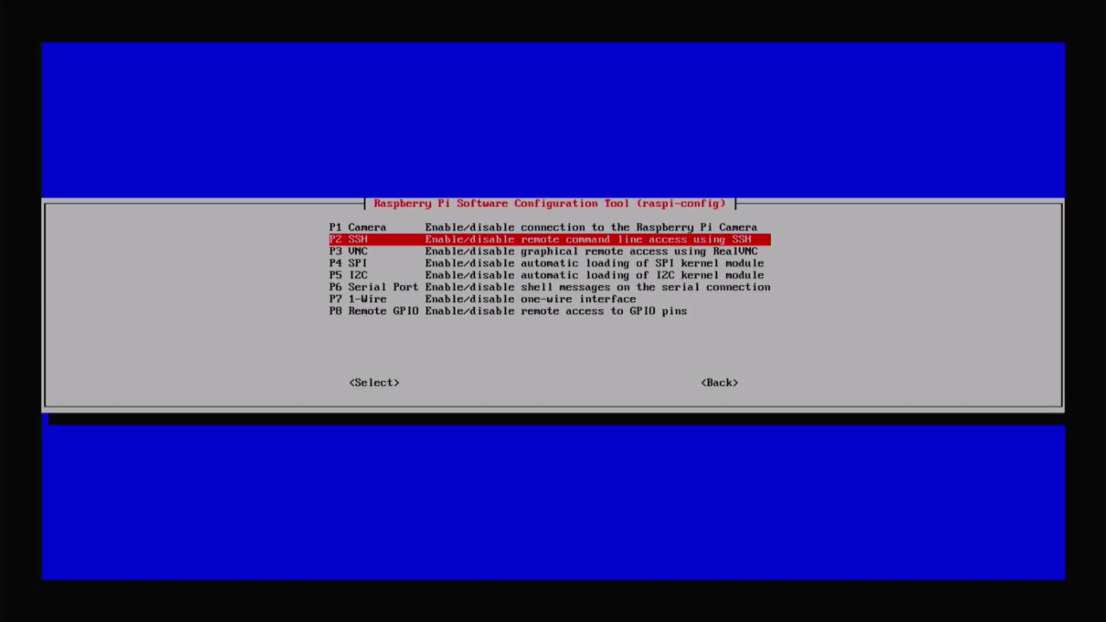
key("Return")
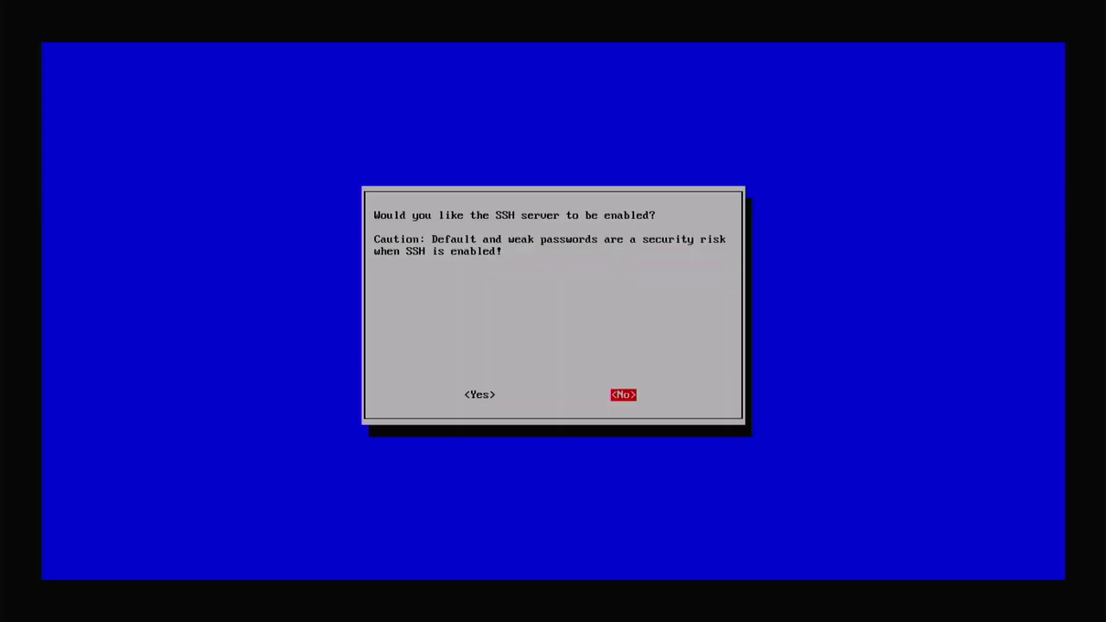
key("Left")
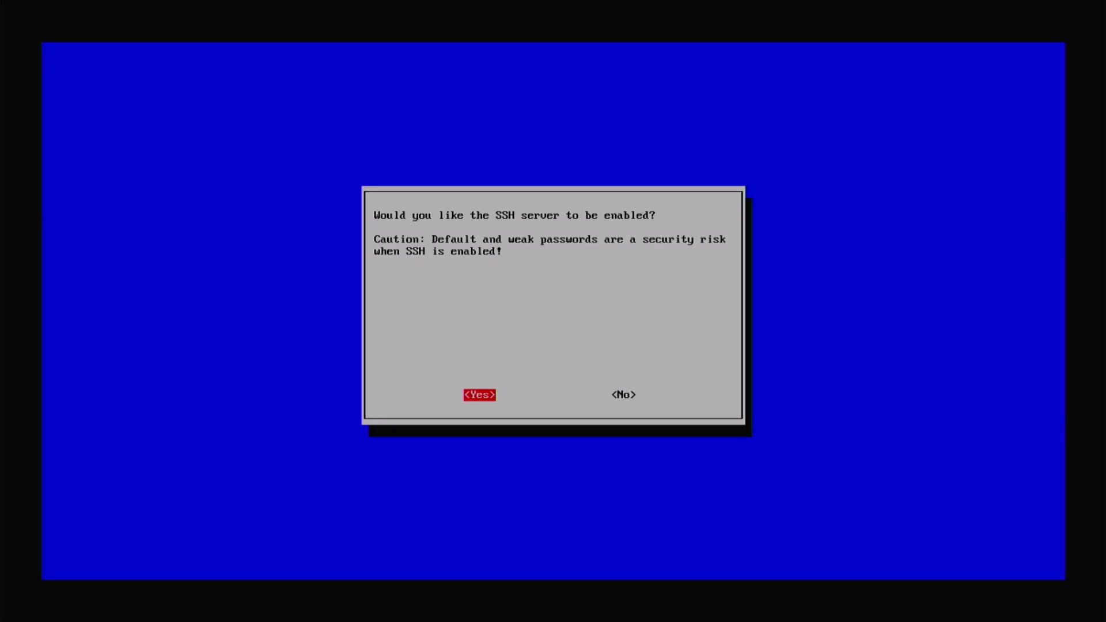
key("Return")
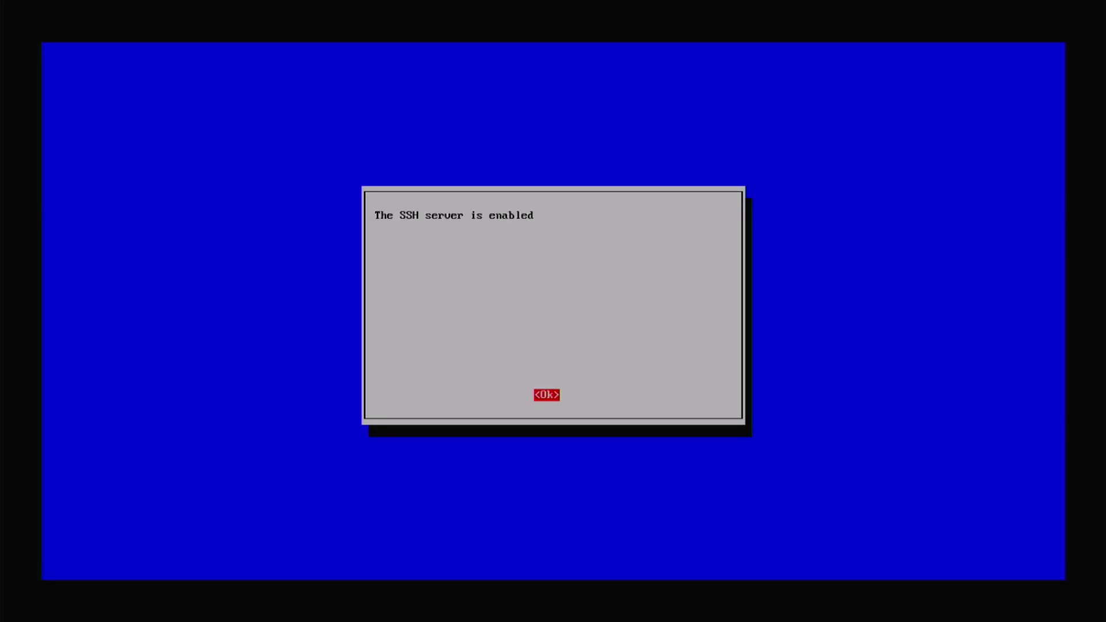
key("Return")
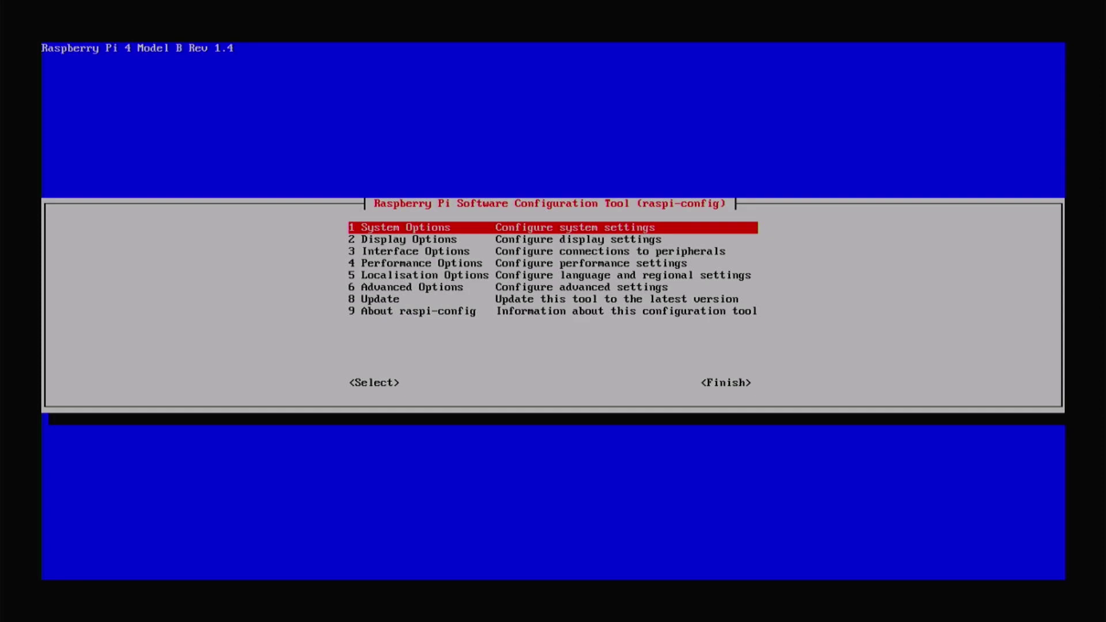
Set the system time zone to Edmonton in the America area
key("Down")
key("Down")
key("Down")
key("Down")
key("Return")
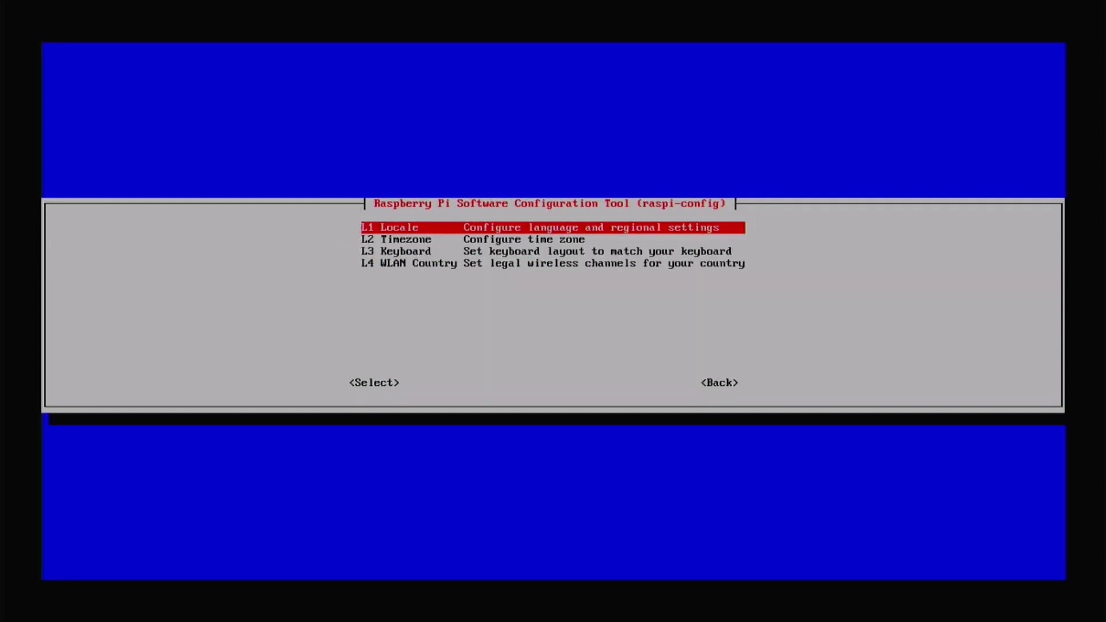
key("Down")
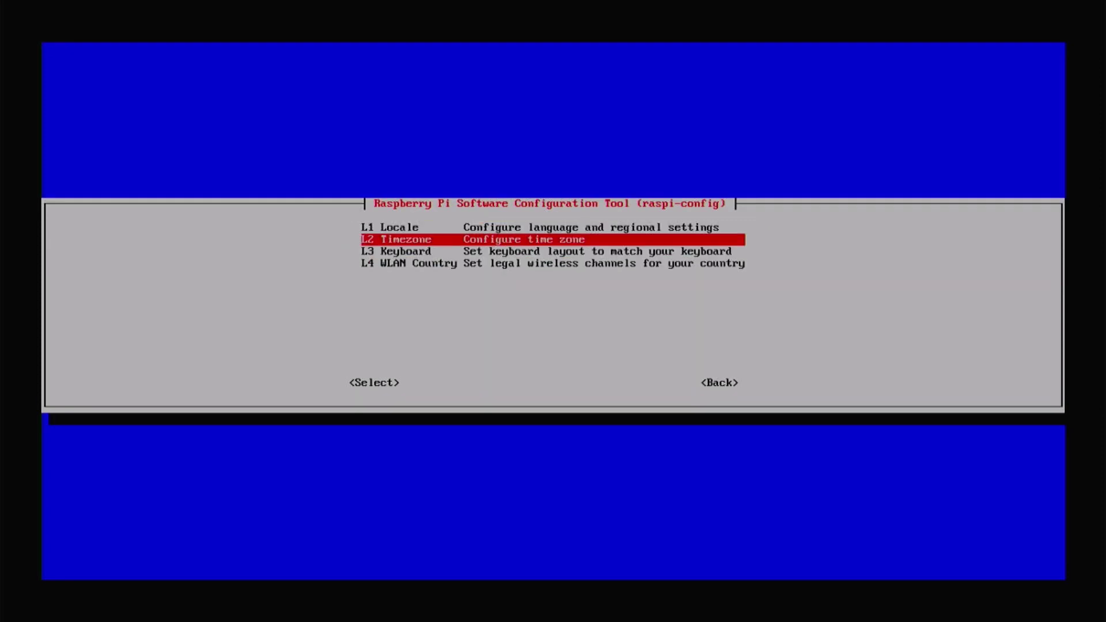
key("Return")
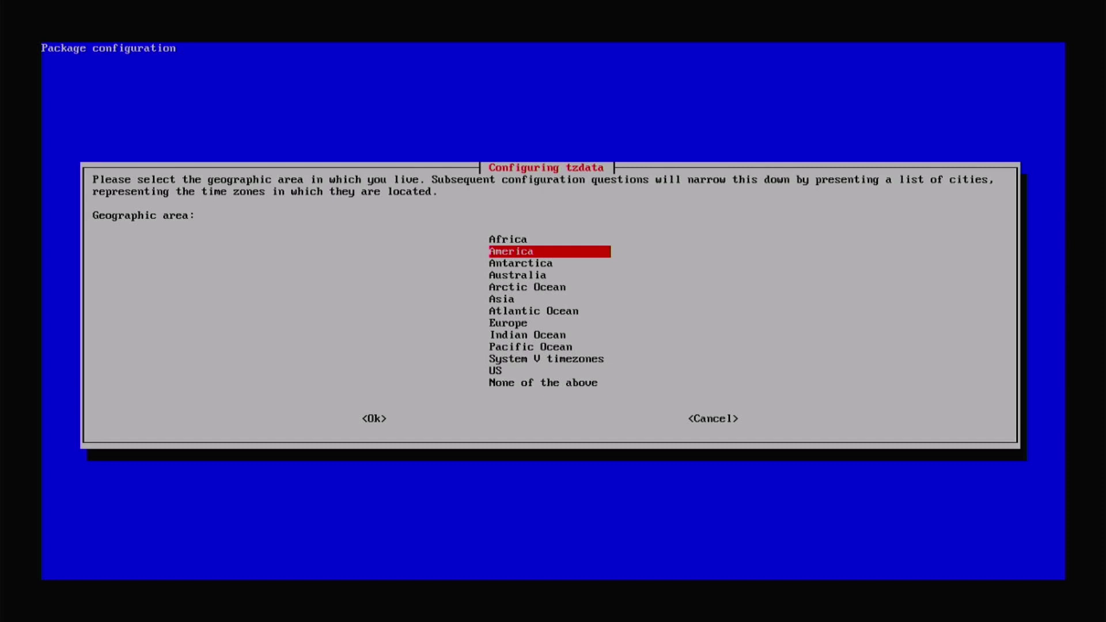
key("Return")
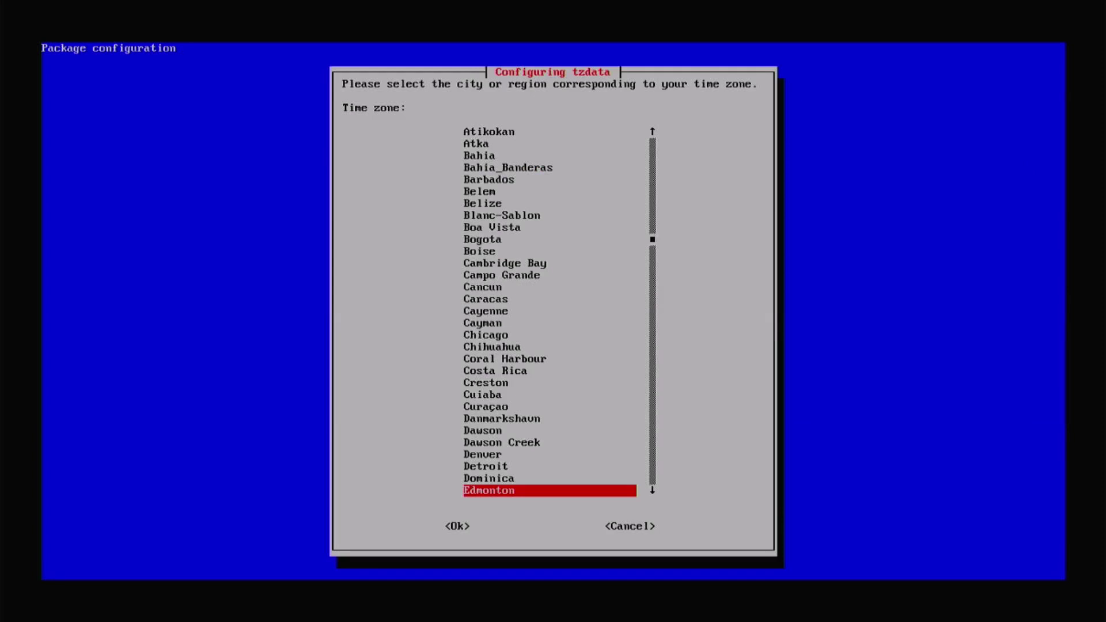
key("Return")
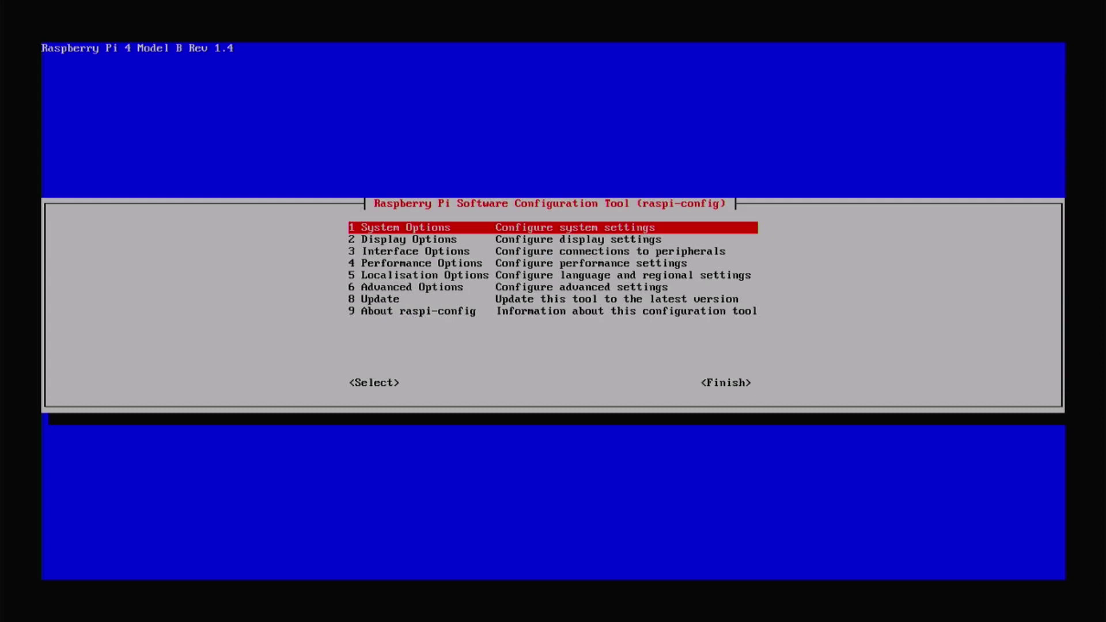
Expand the filesystem so that all of the SD card is available
key("Down")
key("Down")
key("Down")
key("Down")
key("Down")
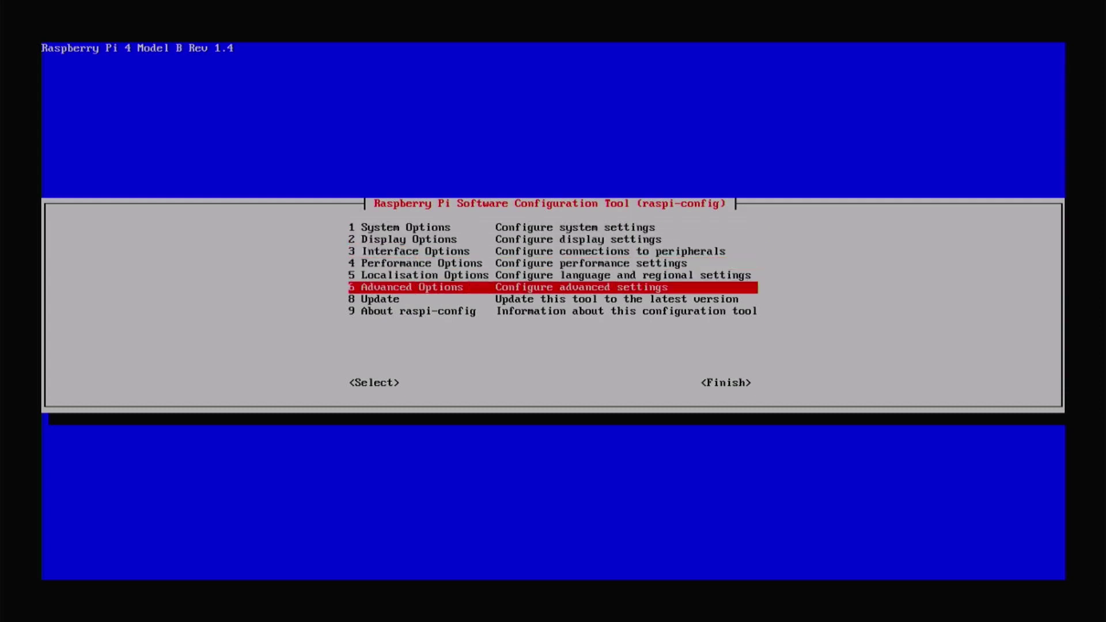
key("Return")
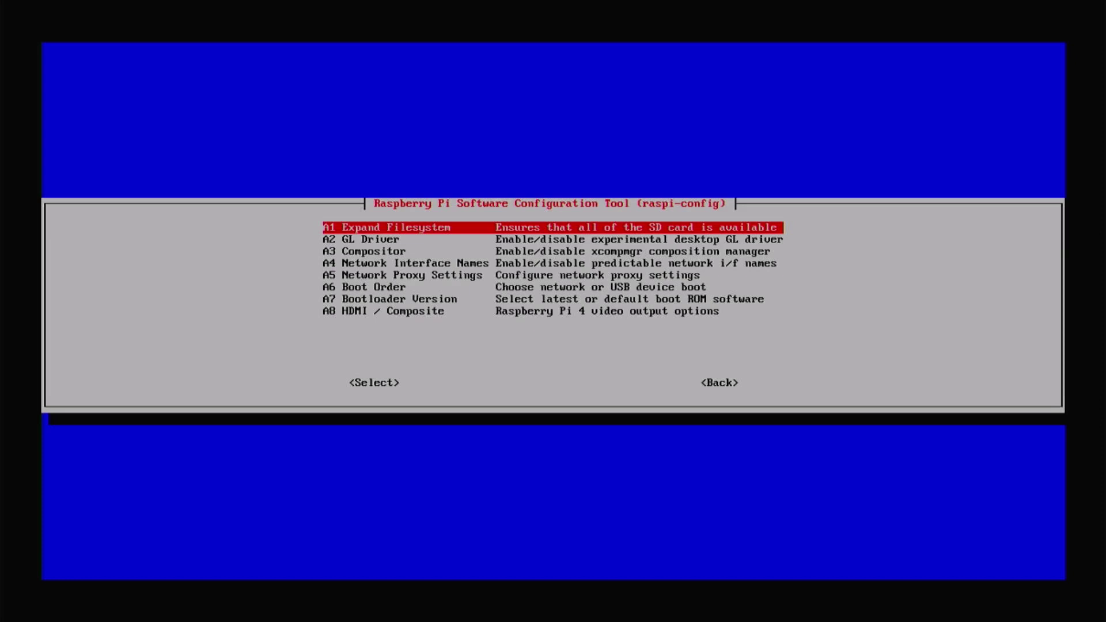
key("Return")
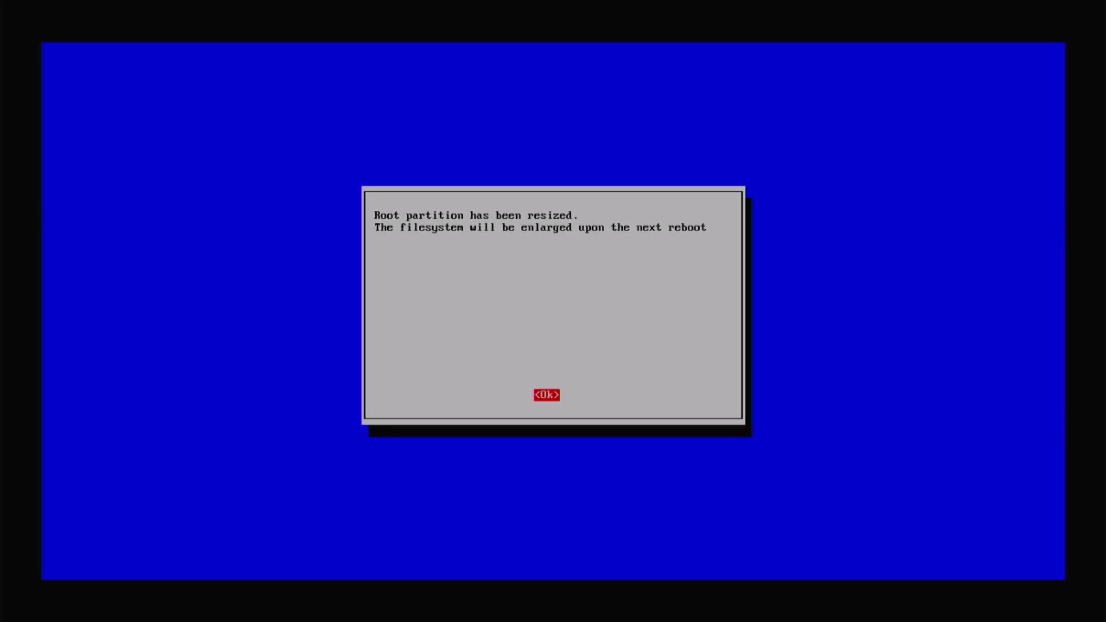
key("Return")
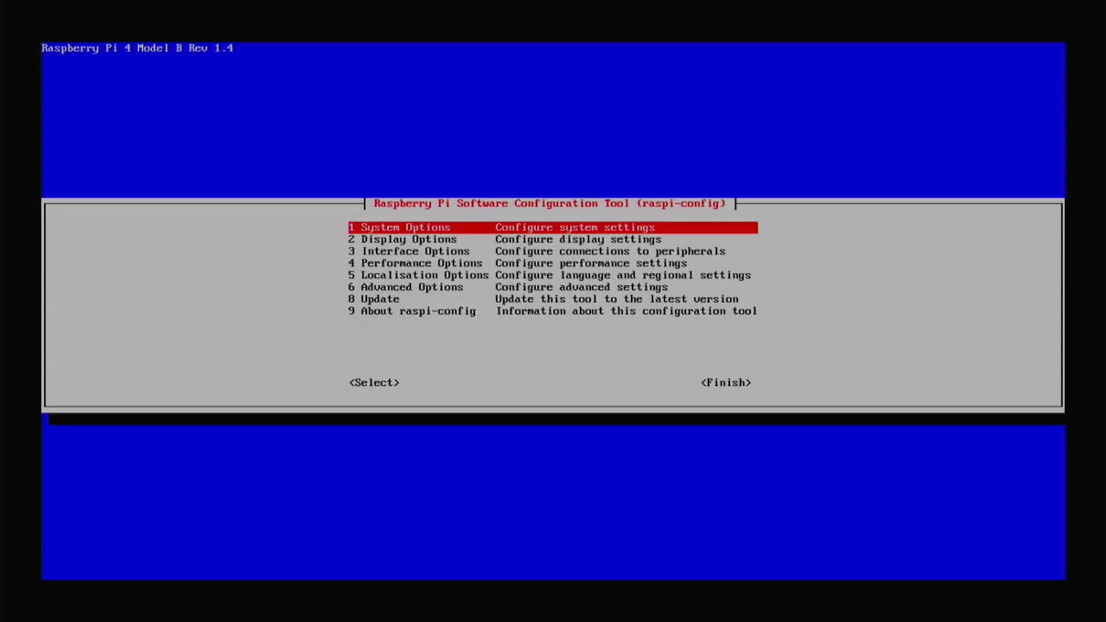
Finish raspi-config without rebooting and clear the terminal screen
key("Tab")
key("Tab")
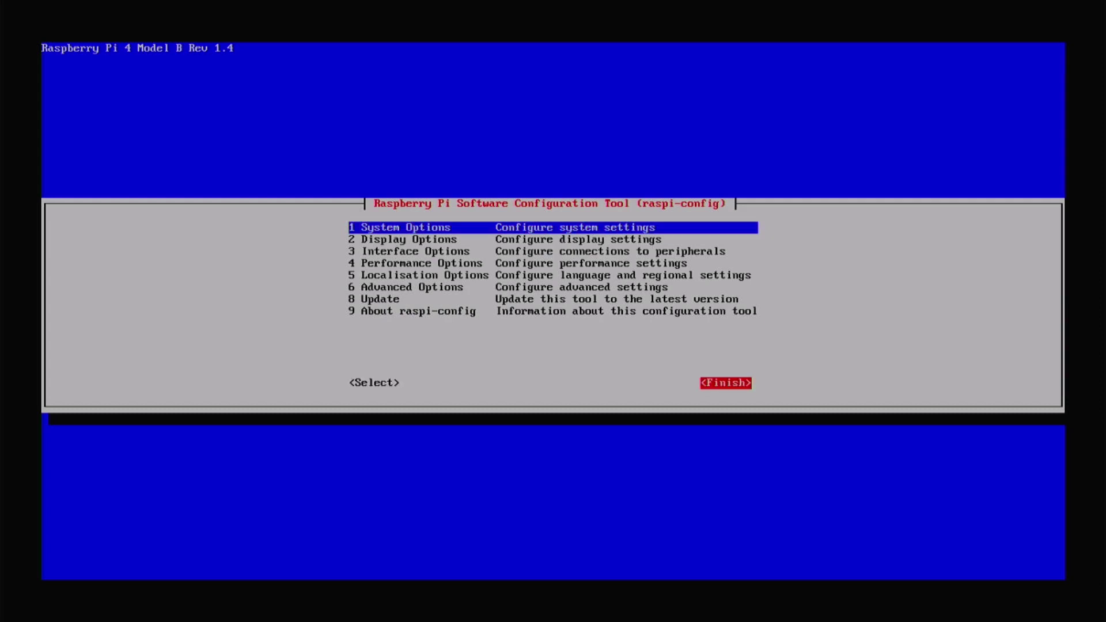
key("Return")
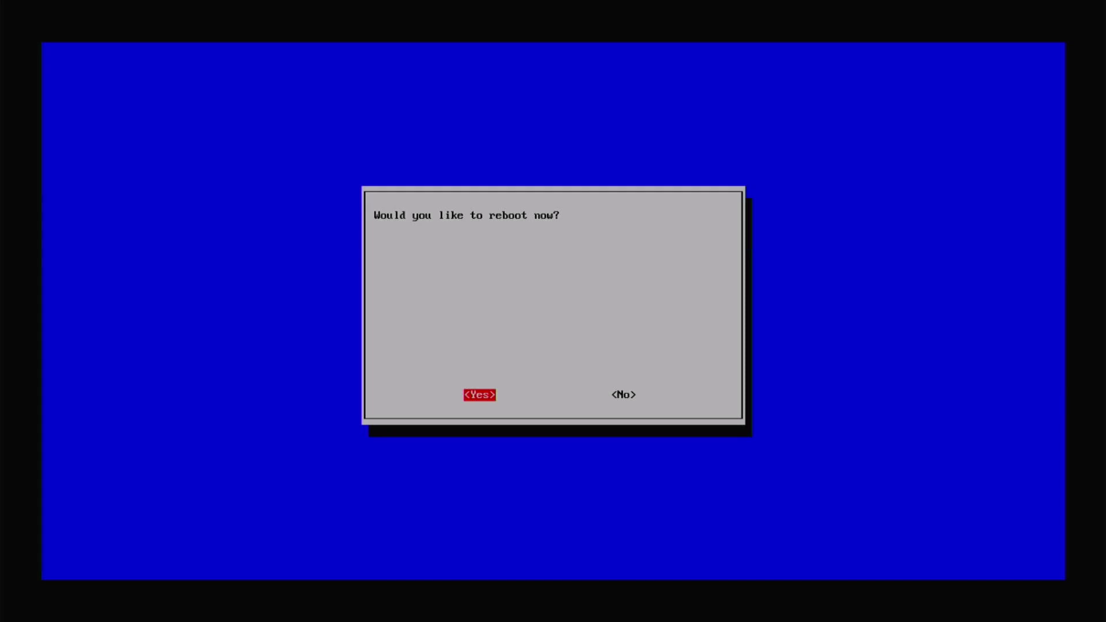
key("Right")
key("Return")
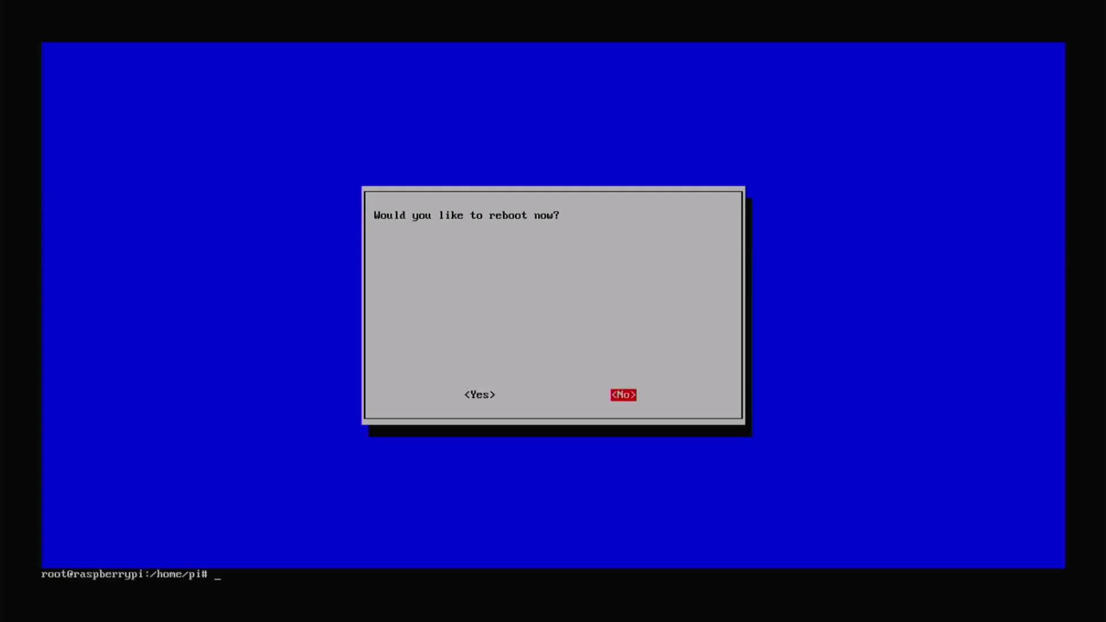
type("clear")
key("Return")
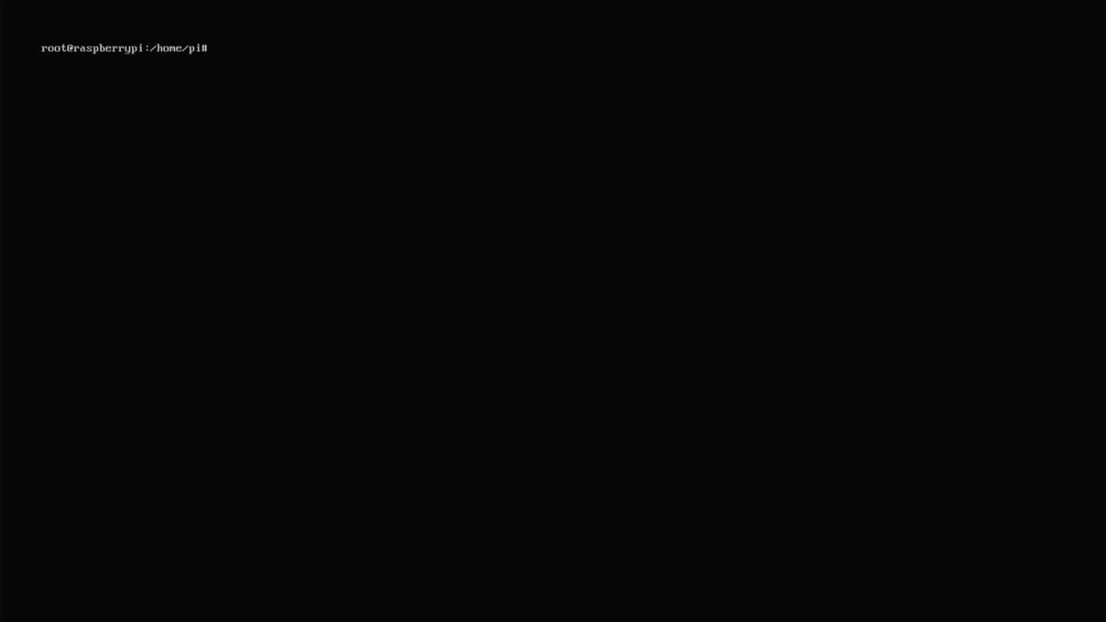
Update the package lists and upgrade all packages with apt update && apt upgrade -y
type("apt upda")
type("te &&")
type(" apt upg")
type("re")
type("de -")
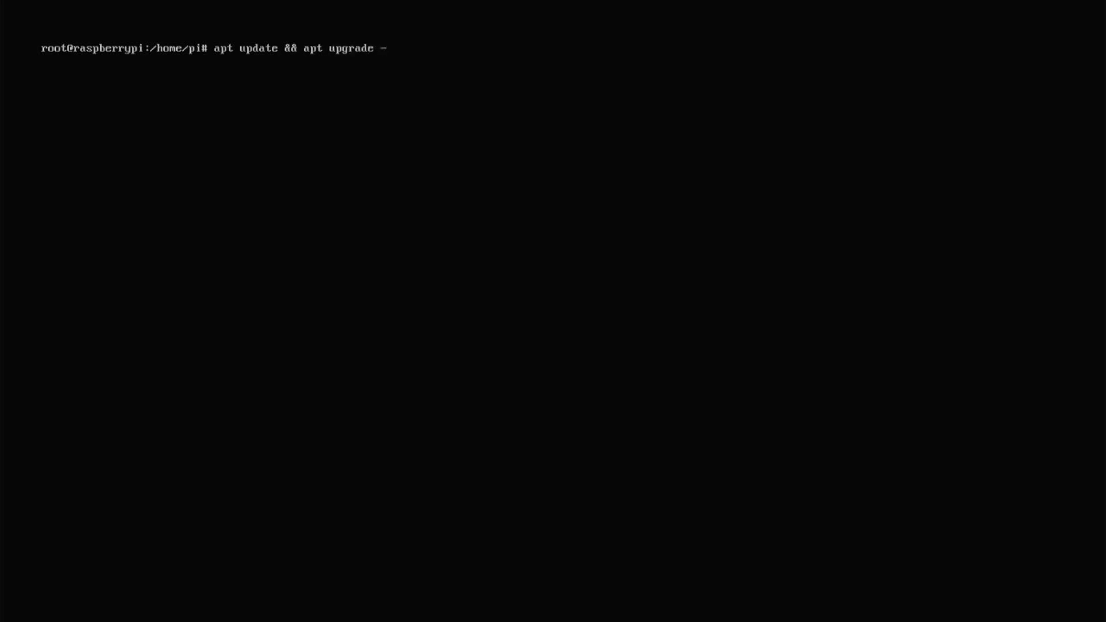
type("y")
key("Return")
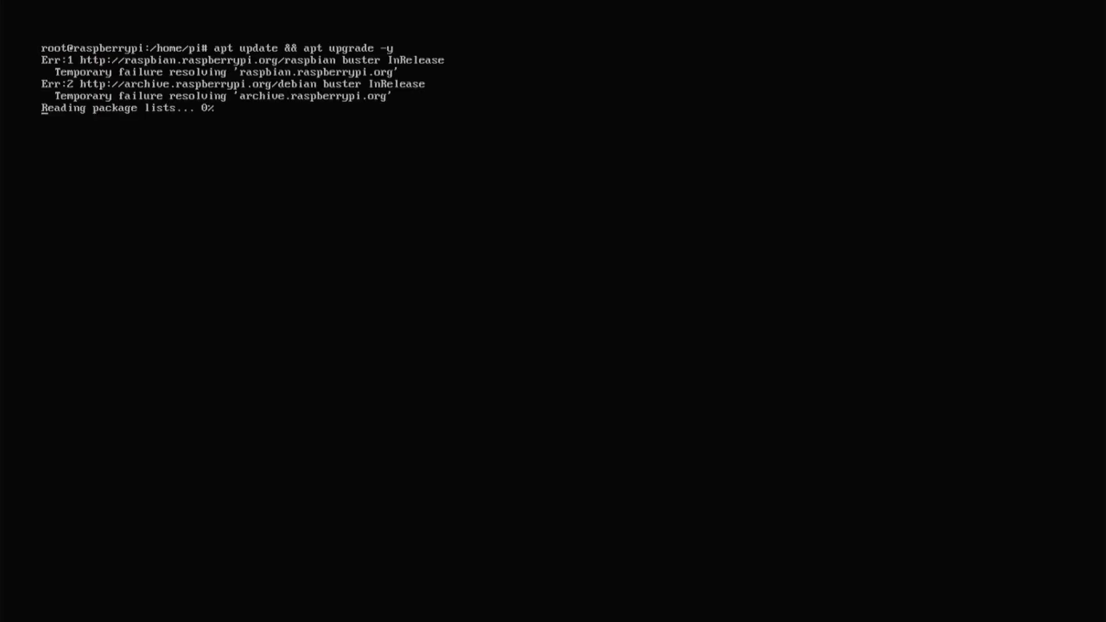